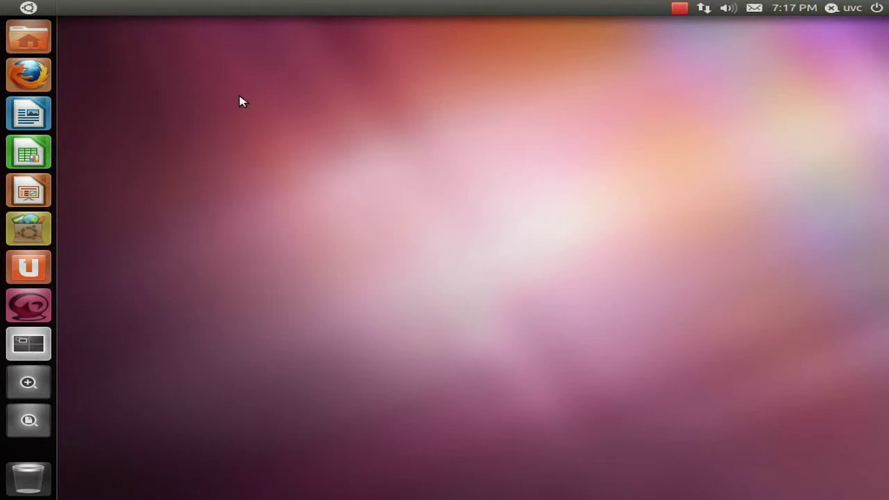
Step: Launch Evolution Mail from the Dash's Internet Apps and get past the Welcome page
click(28, 9)
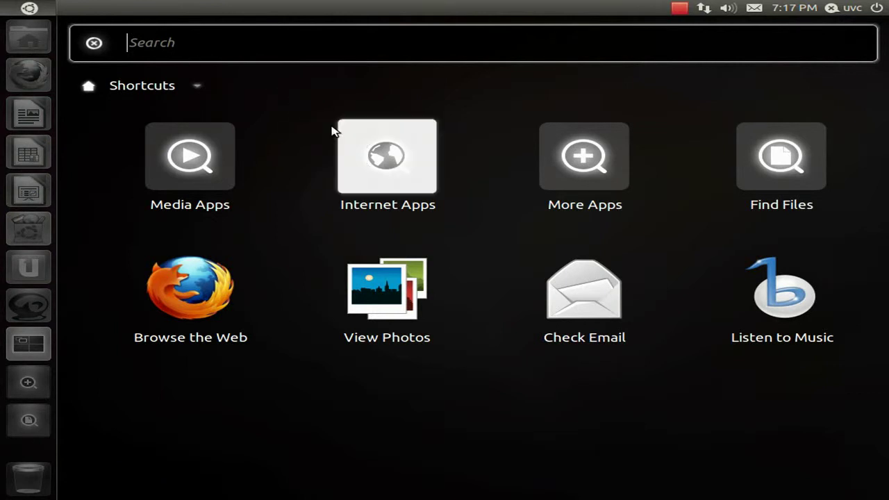
click(379, 154)
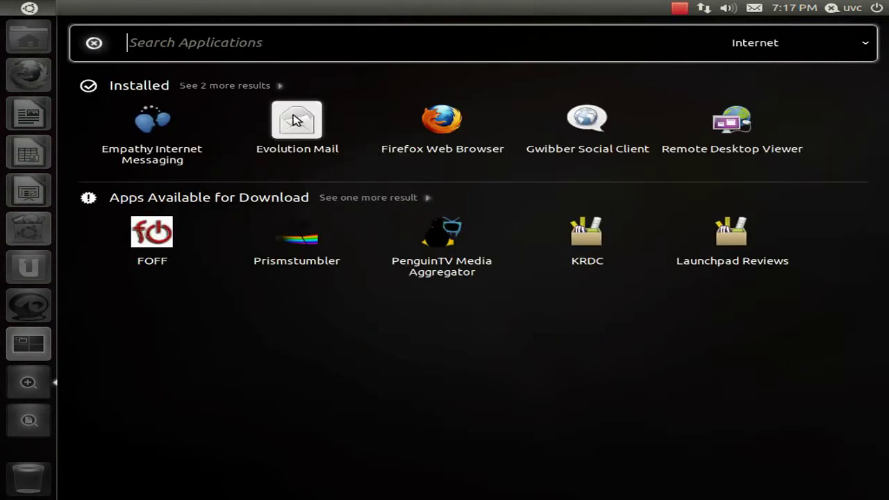
key(Escape)
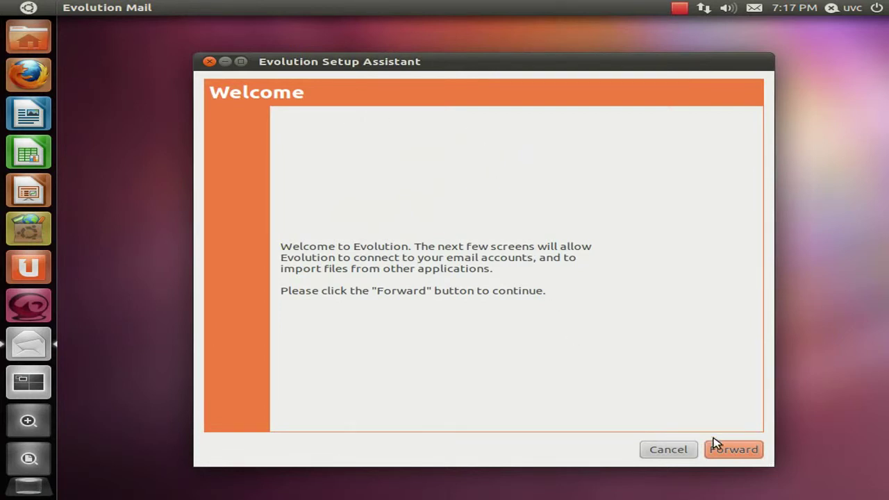
click(735, 450)
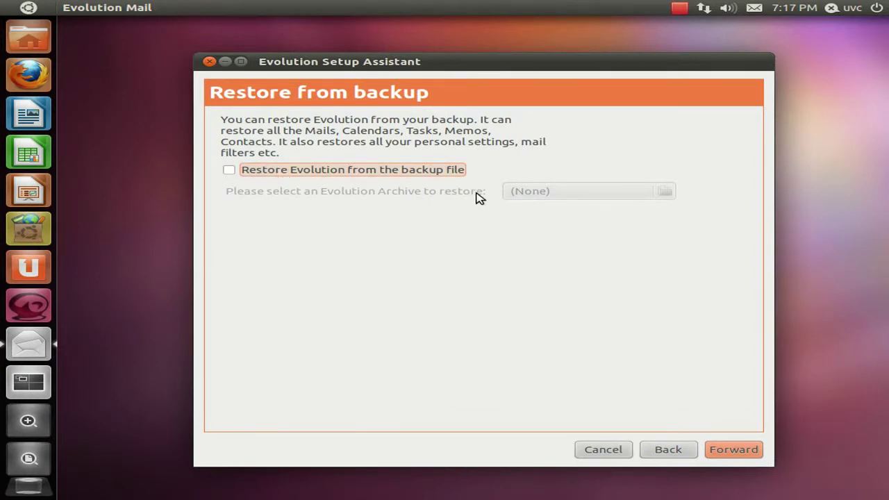
Step: Skip restoring from backup and enter the account's email address on the identity page
click(753, 451)
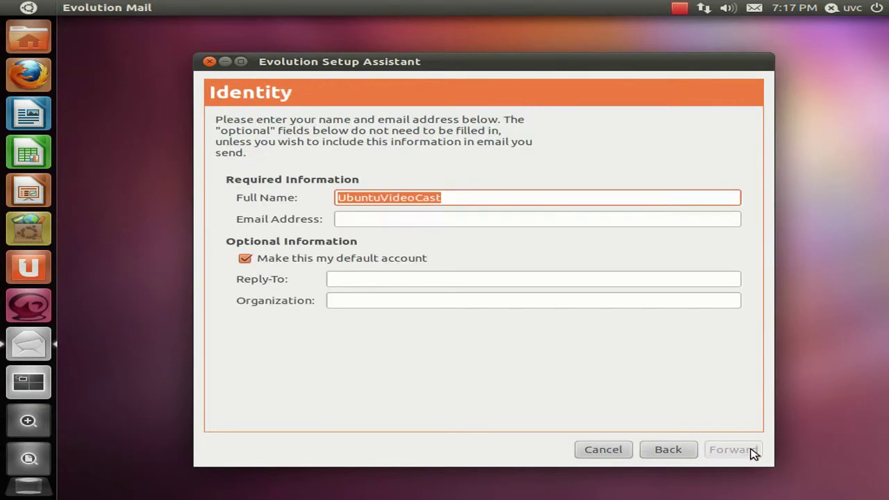
click(548, 221)
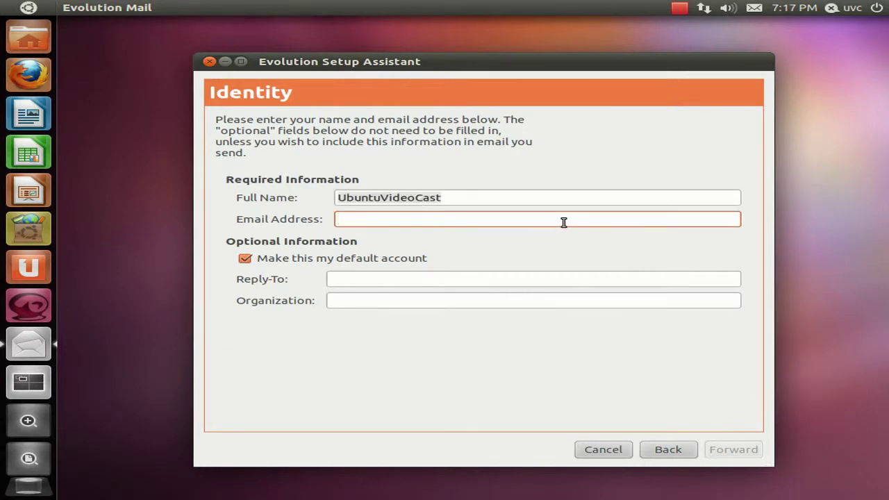
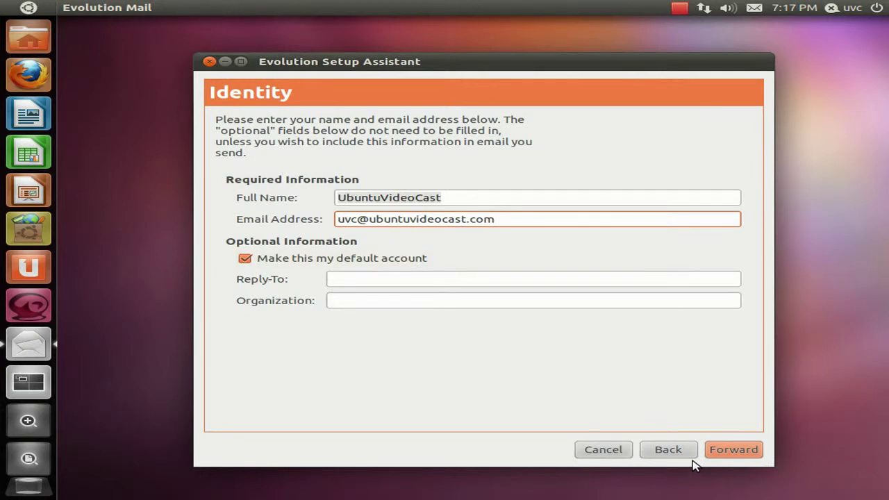
click(730, 452)
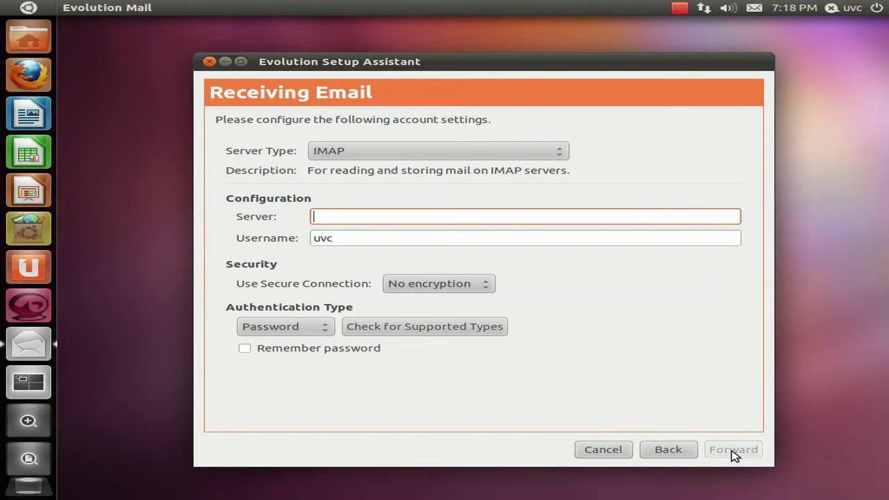
Step: Set incoming mail to POP server pop.ubuntuvideocast.com with SSL encryption and a remembered password
click(450, 156)
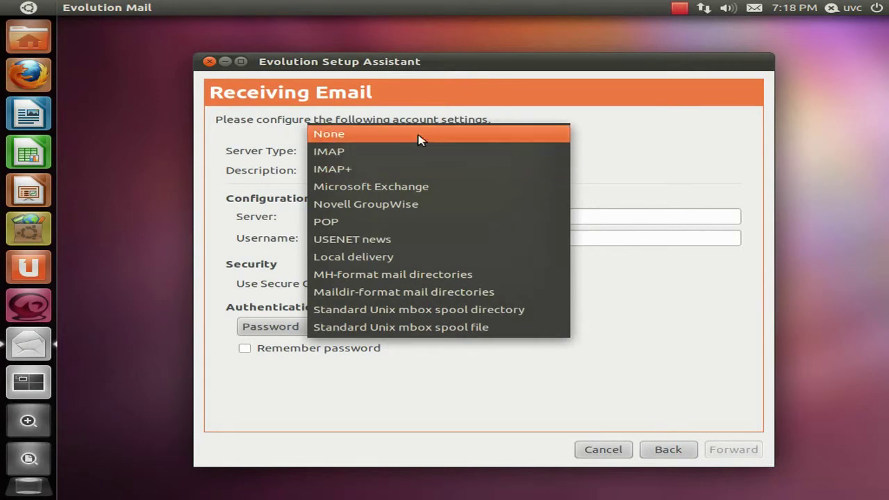
click(344, 222)
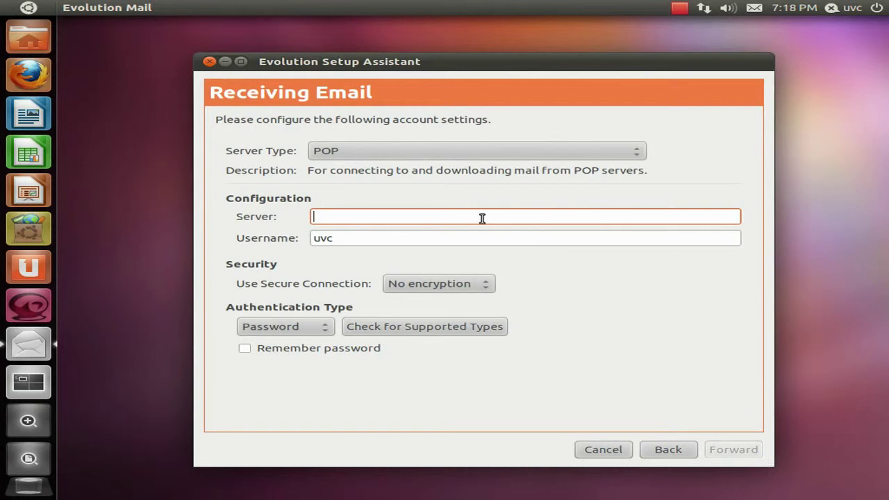
text(po)
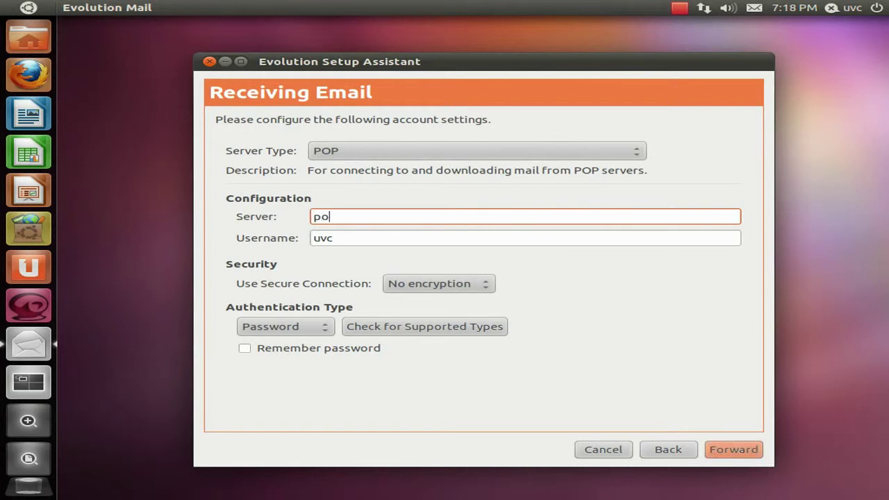
text(p.ubuntuvide)
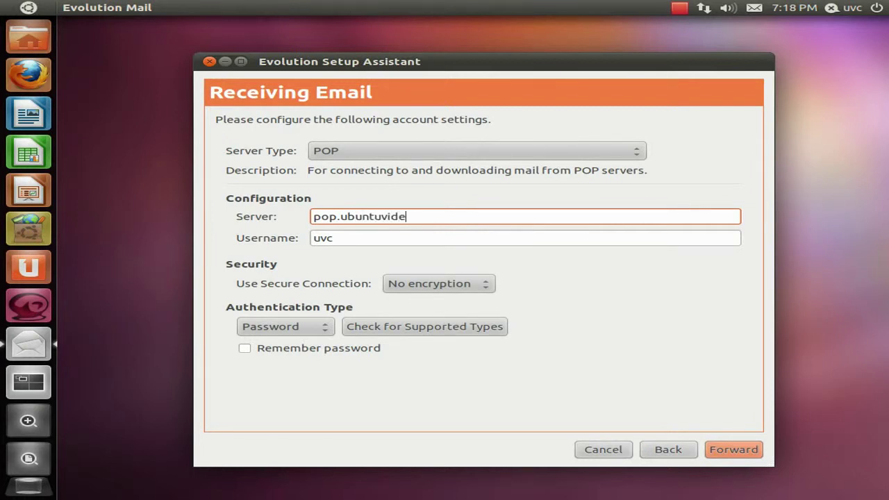
text(ocast.com)
key(Tab)
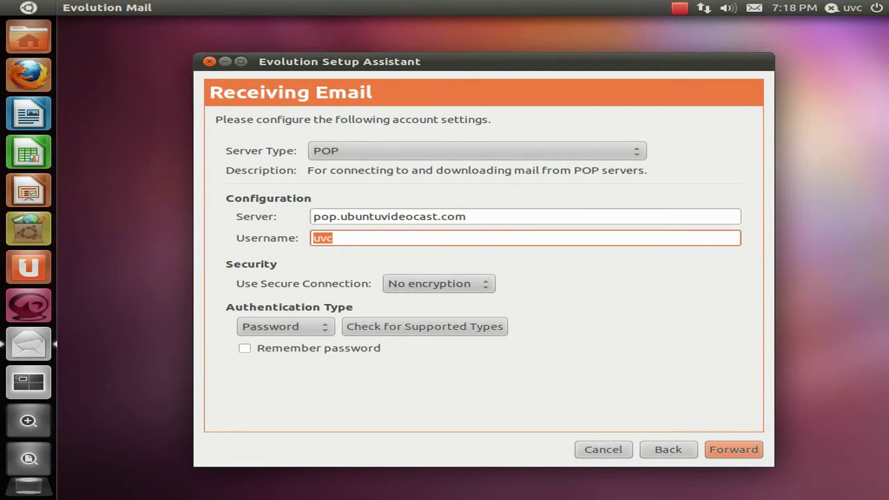
key(End)
click(459, 283)
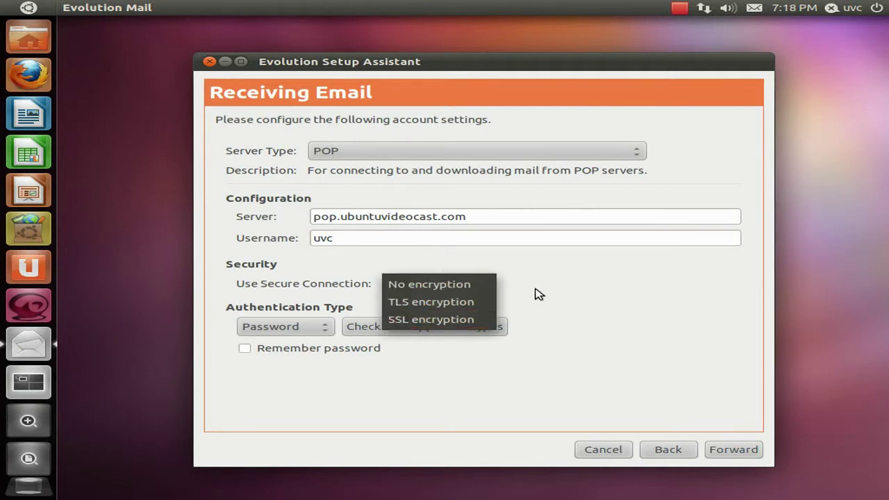
click(479, 320)
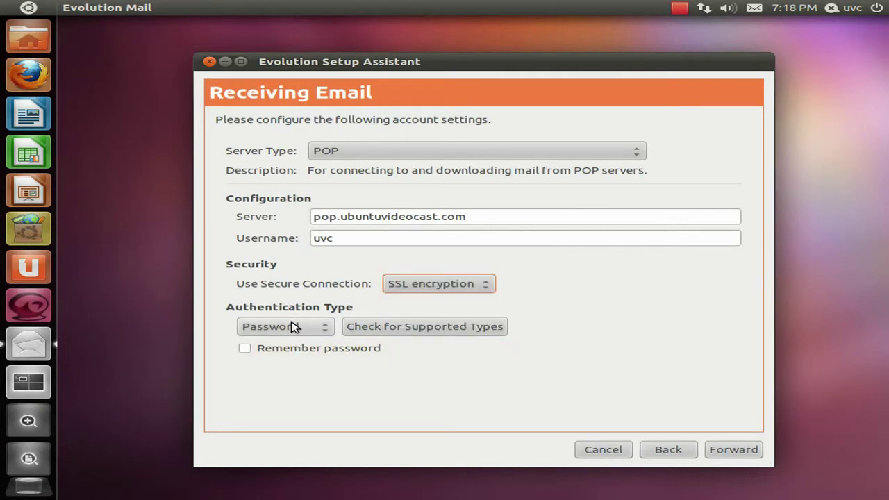
click(335, 352)
Step: Check for new mail every 10 minutes and leave messages on the server
click(720, 449)
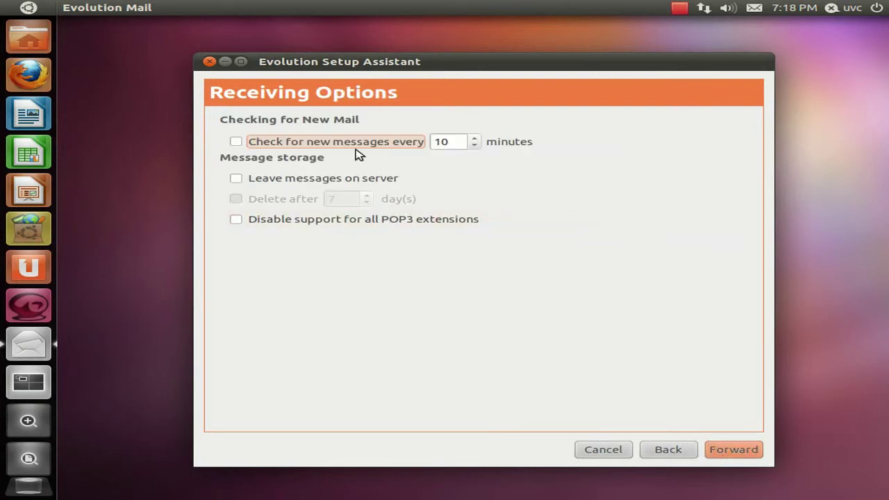
click(236, 141)
click(239, 179)
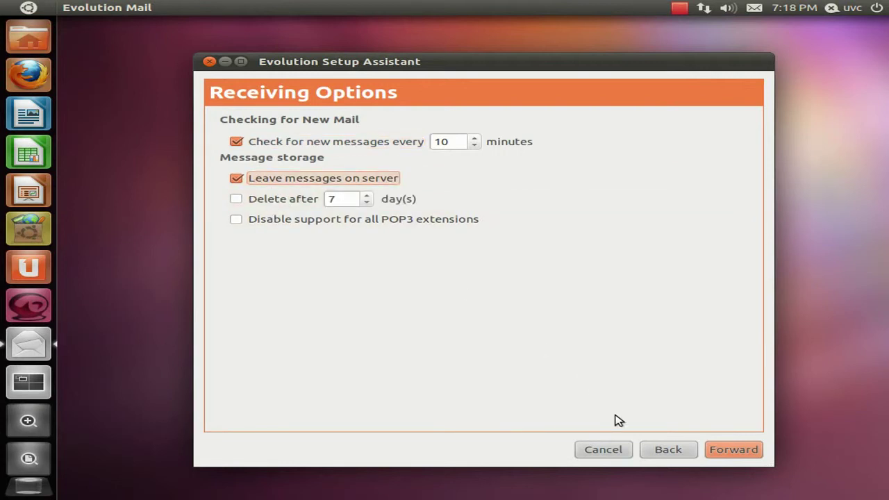
click(733, 449)
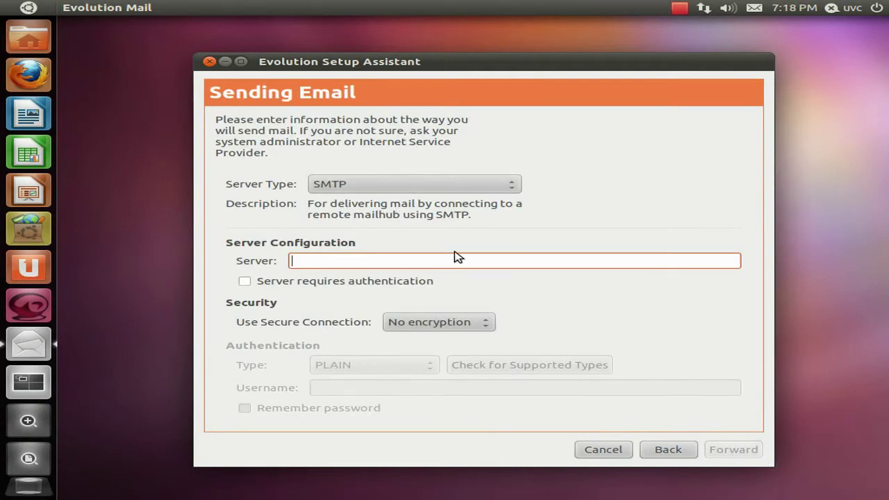
Step: Use SMTP server smtp.ubuntuvideocast.com with SSL and authentication, entering the login username and remembering the password
text(smtp)
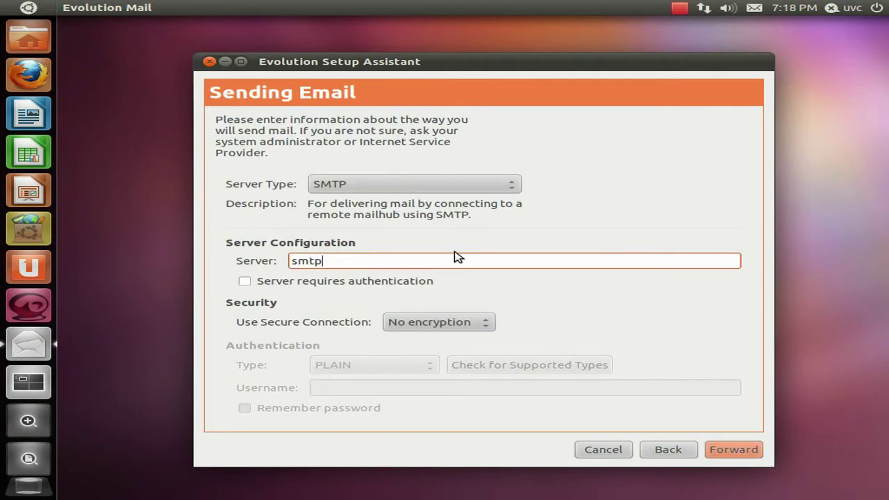
text(.ubuntuvideocast.)
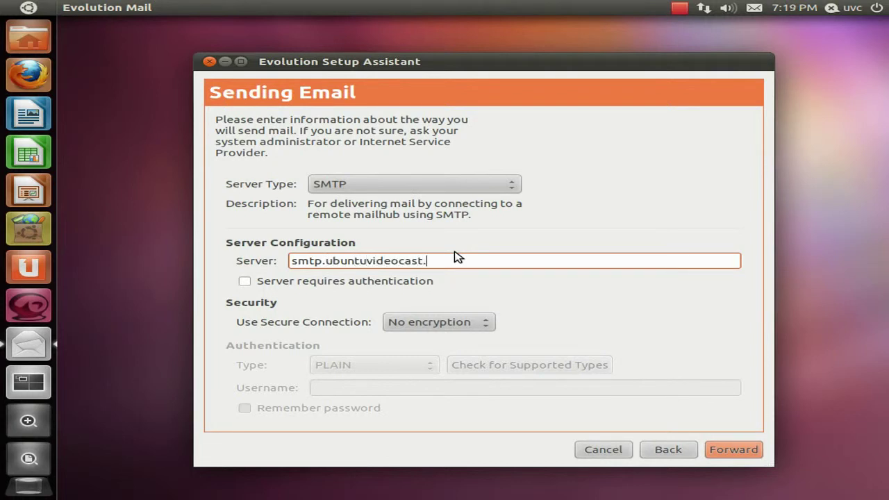
text(com)
click(363, 281)
click(466, 318)
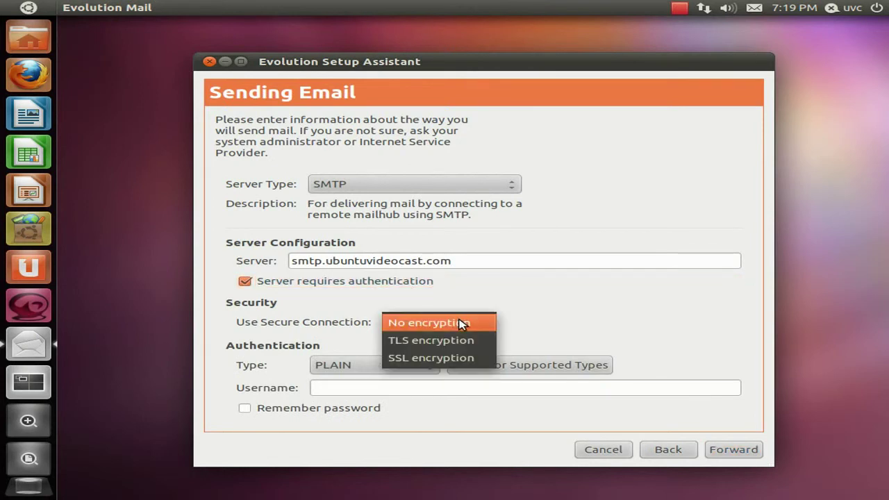
click(422, 357)
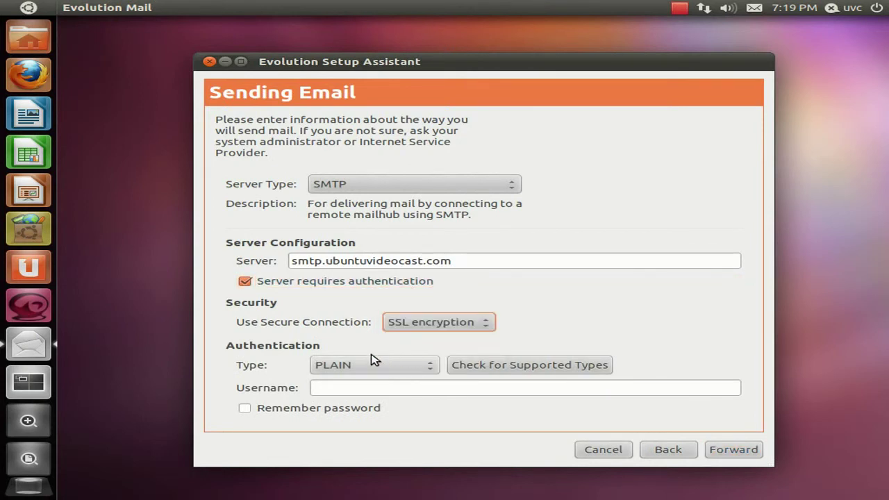
click(378, 386)
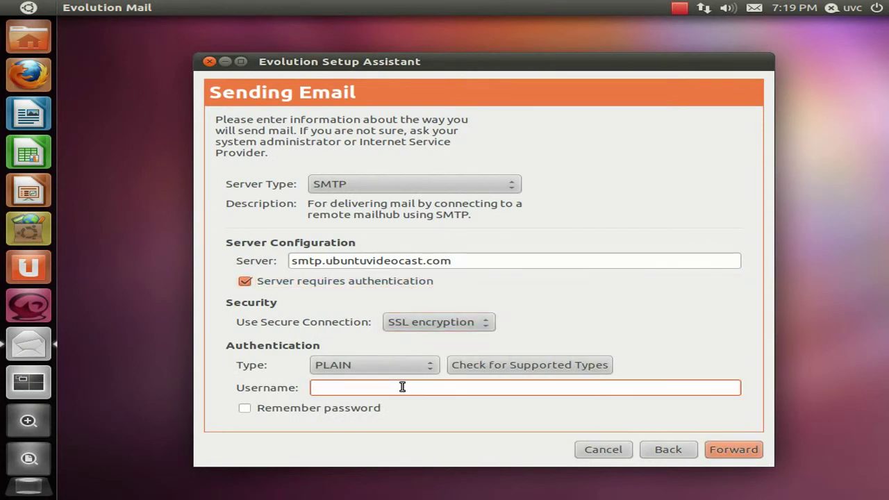
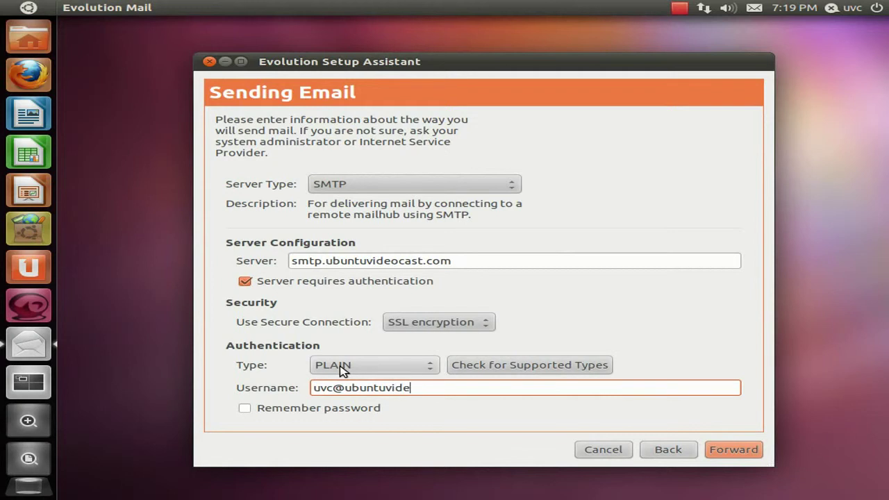
click(313, 409)
click(734, 449)
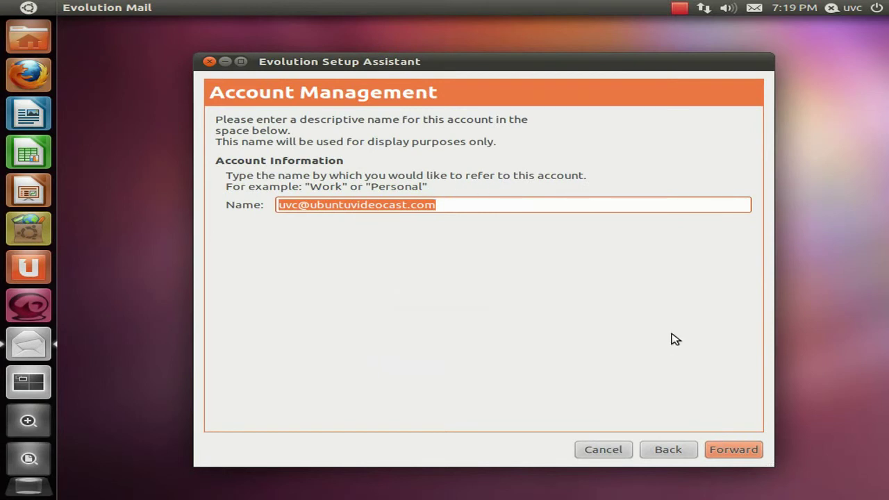
Step: Keep the suggested account name and apply the settings on the Done page
click(729, 451)
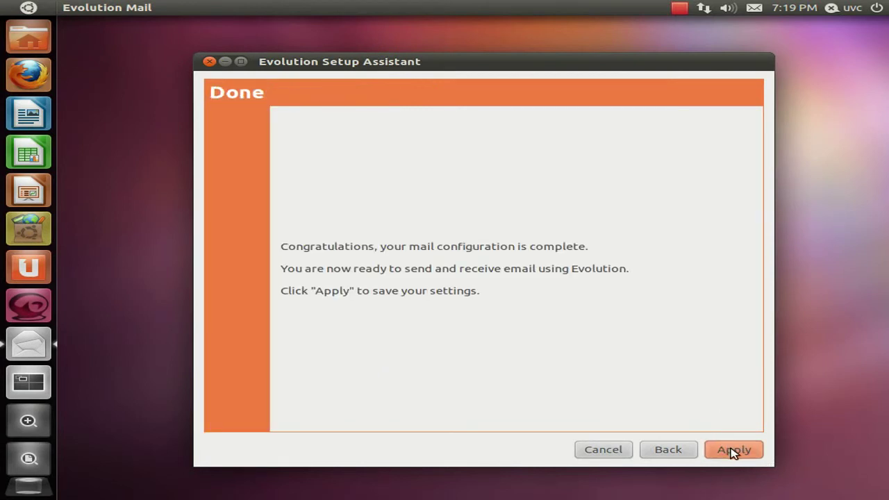
click(732, 451)
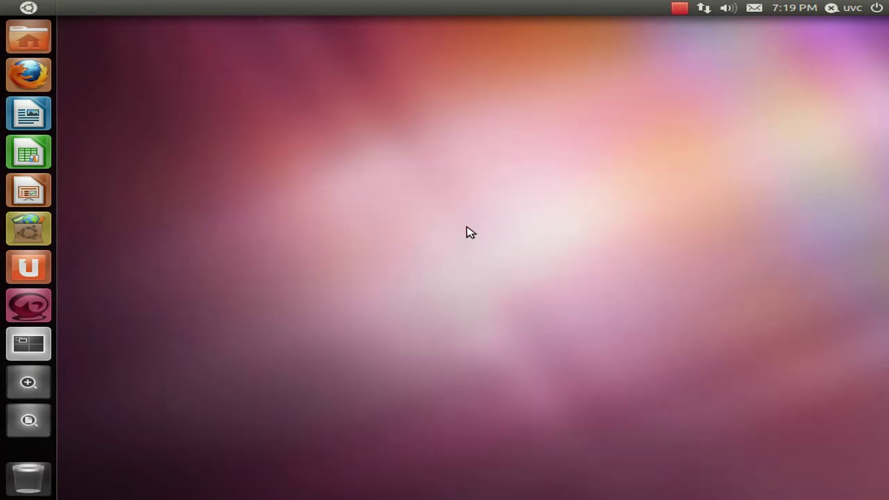